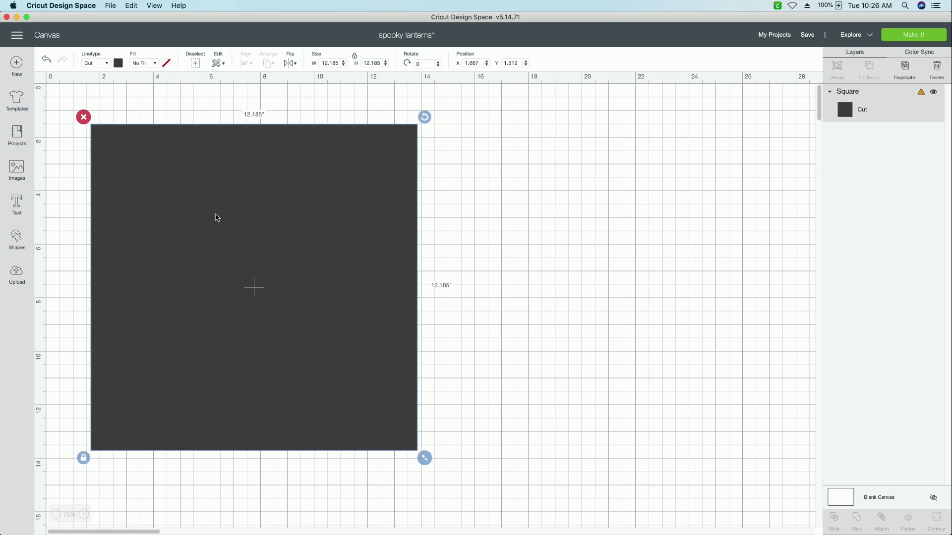
# Switch the square's fill to Print and apply the multicoloured floral pattern with the white background
pyautogui.click(157, 66)
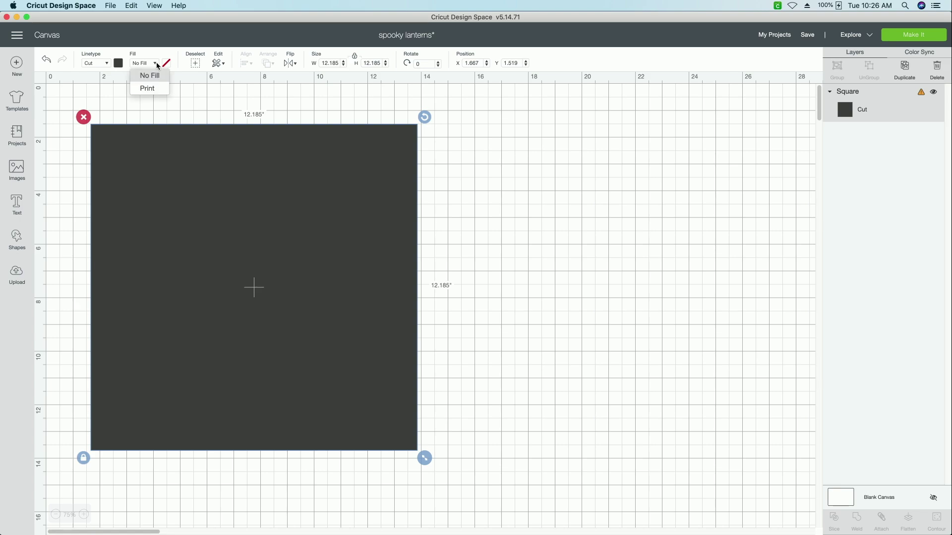
pyautogui.click(152, 89)
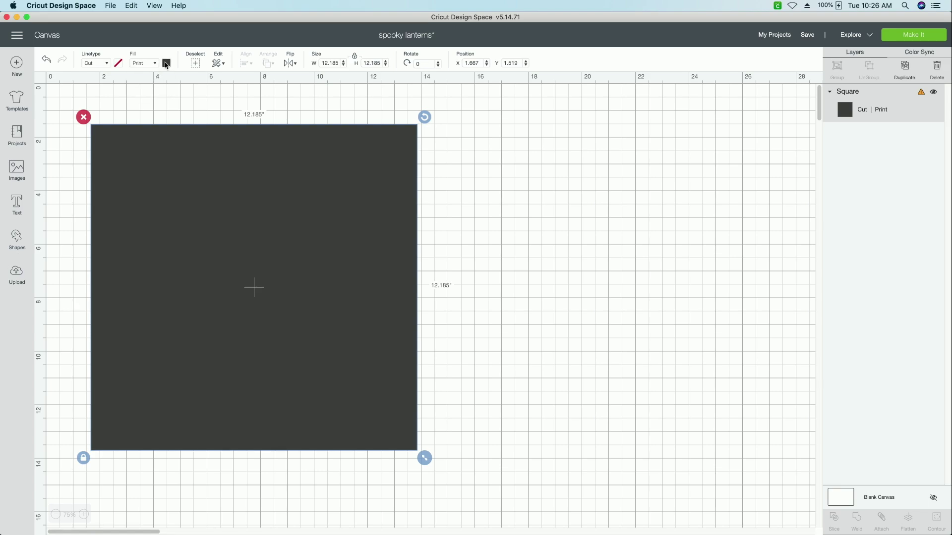
pyautogui.click(167, 64)
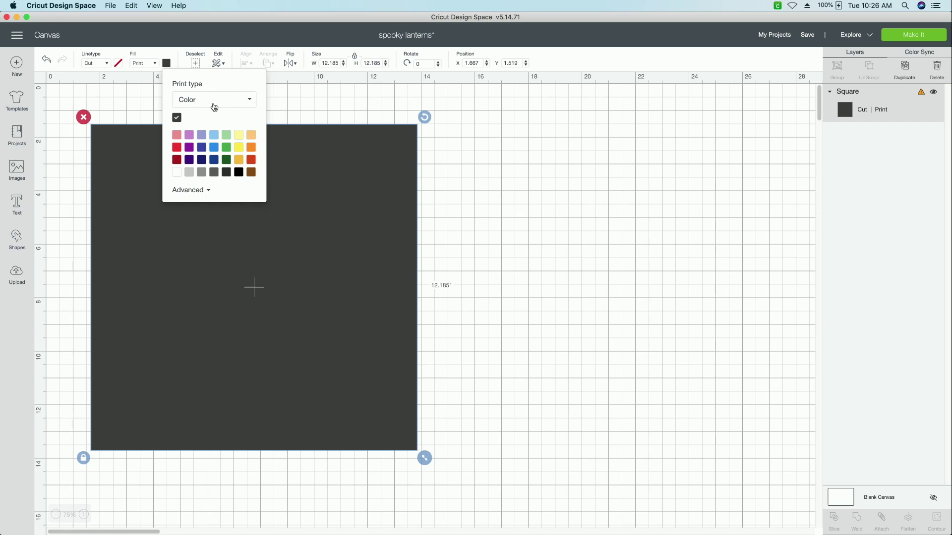
pyautogui.click(214, 108)
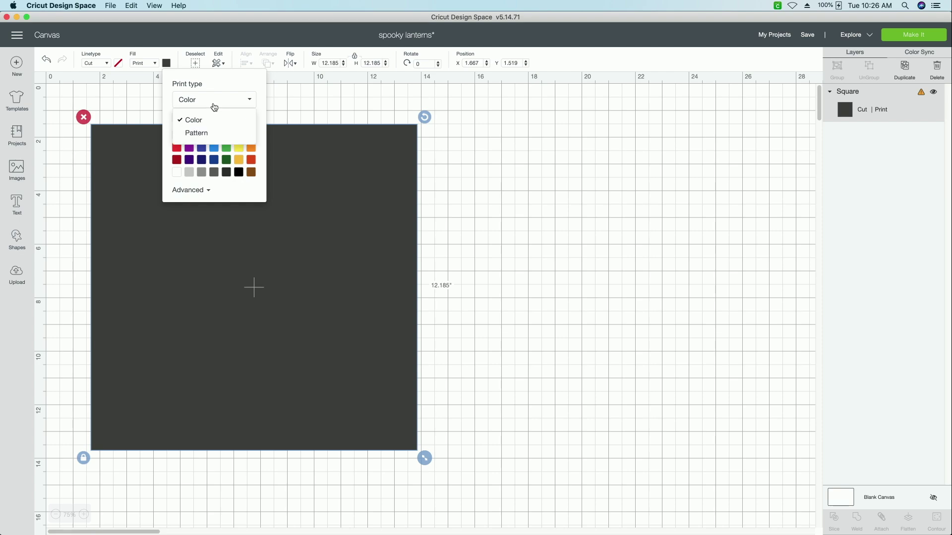
pyautogui.click(192, 136)
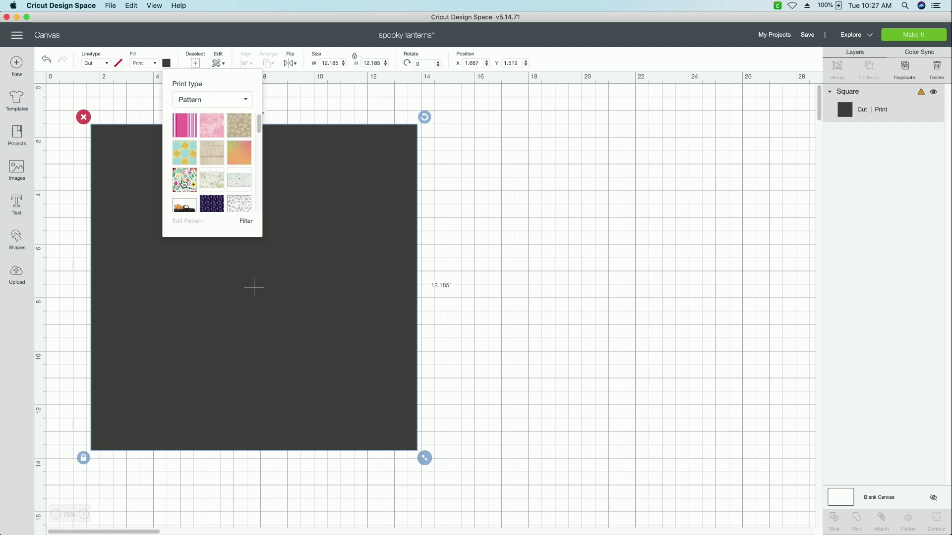
pyautogui.click(184, 182)
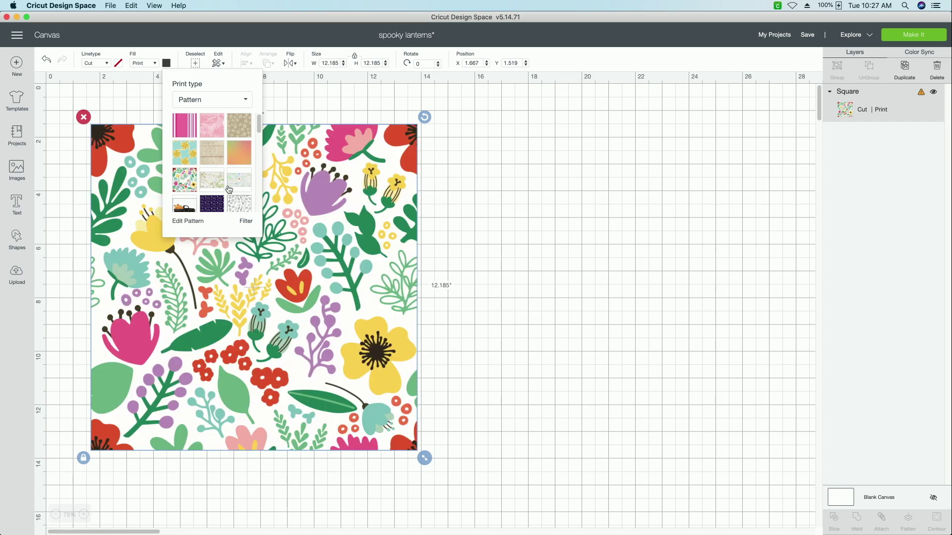
pyautogui.click(597, 373)
# Move the patterned square closer to the canvas's upper-left corner and shrink it to about 6.76 inches wide
pyautogui.moveTo(347, 353); pyautogui.dragTo(317, 350)
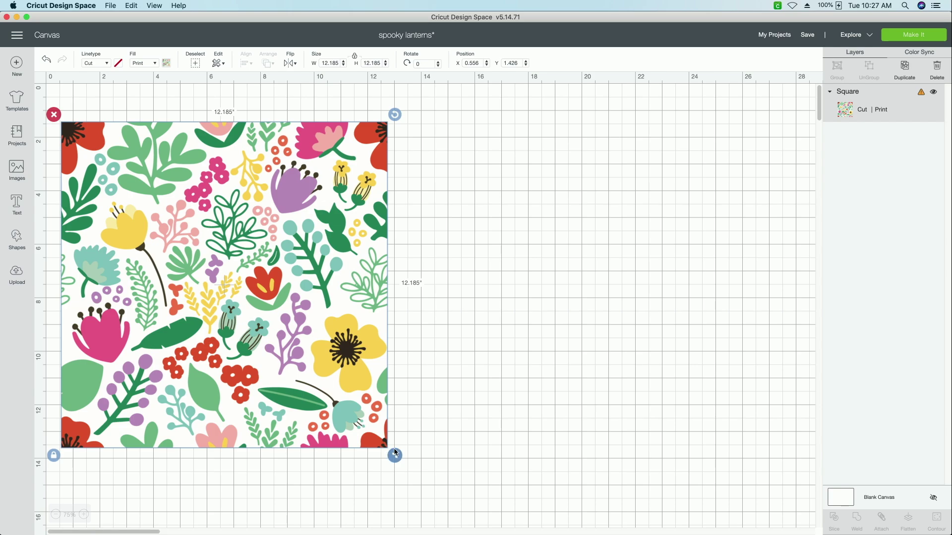
pyautogui.moveTo(395, 460); pyautogui.dragTo(249, 317)
pyautogui.click(246, 388)
# Duplicate the floral square, place the copy to the right of the original and shrink it to about 2.2 inches
pyautogui.click(222, 253)
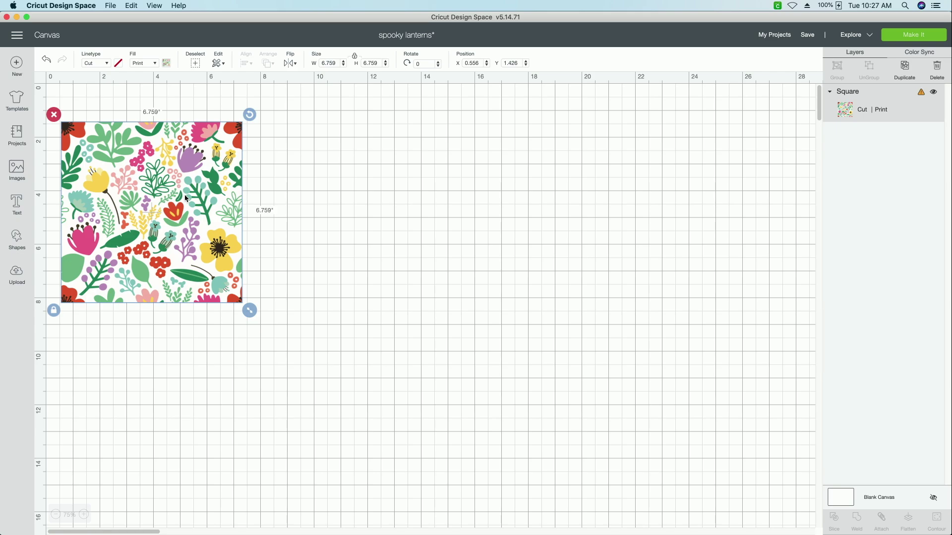
pyautogui.press('super+d')
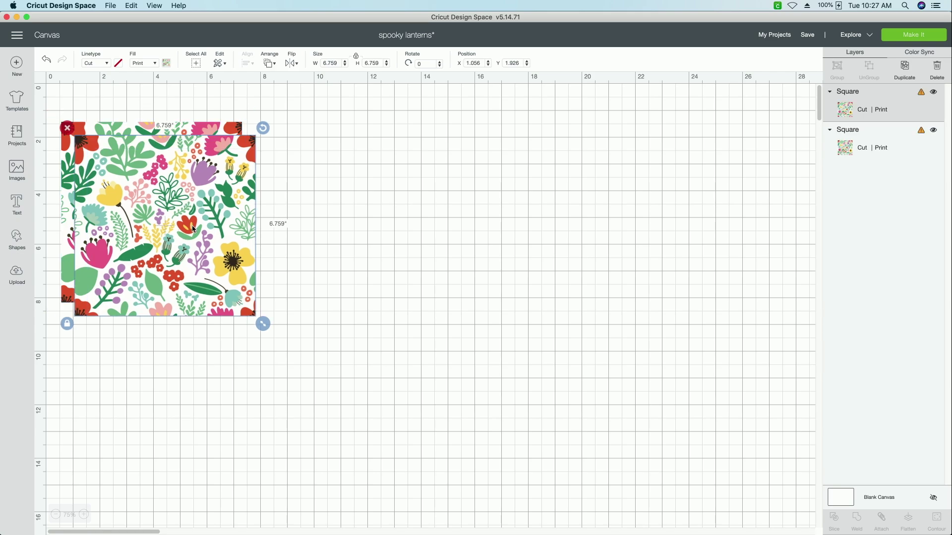
pyautogui.moveTo(193, 229); pyautogui.dragTo(368, 219)
pyautogui.moveTo(438, 314); pyautogui.dragTo(346, 193)
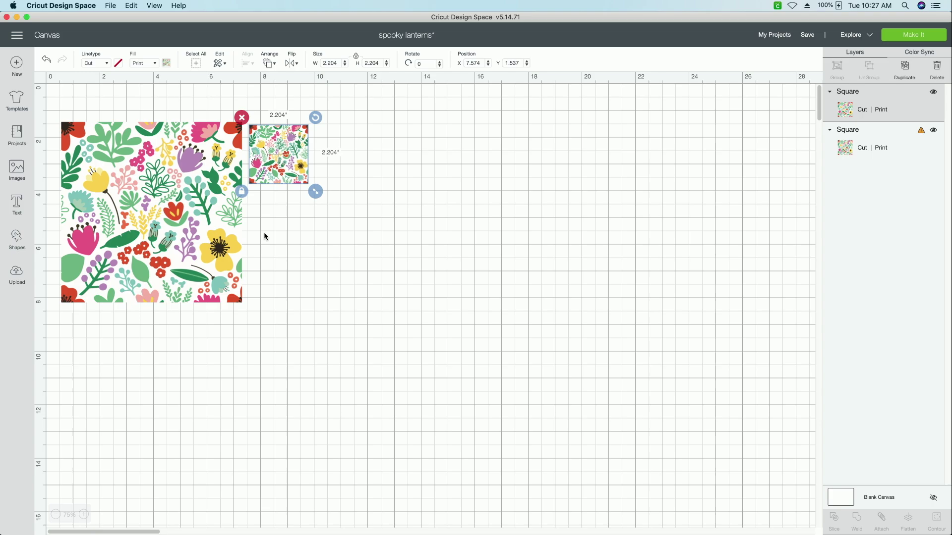
# Nudge the small square up to a Y position of about 1.45, close to the large square's top edge
pyautogui.click(86, 516)
pyautogui.click(86, 515)
pyautogui.click(86, 515)
pyautogui.click(87, 516)
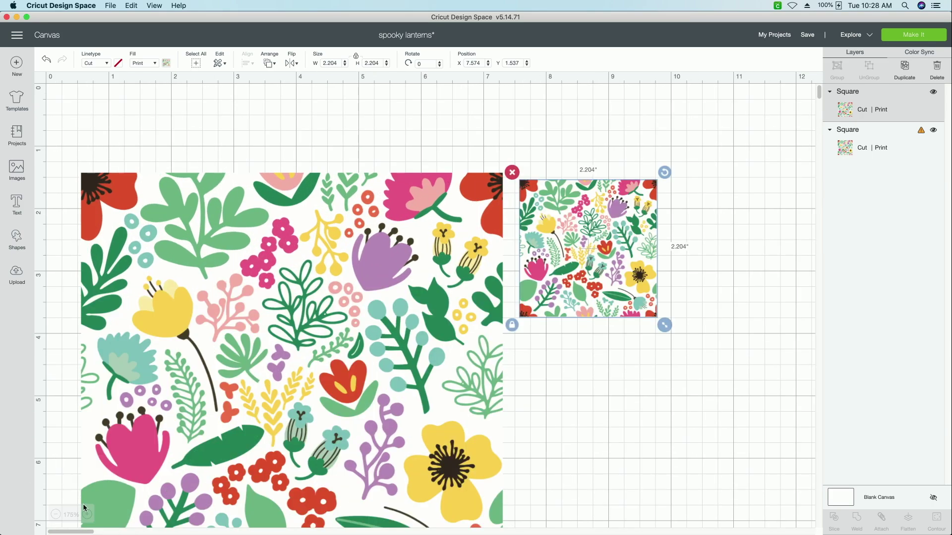
pyautogui.hscroll(-3, 114, 531)
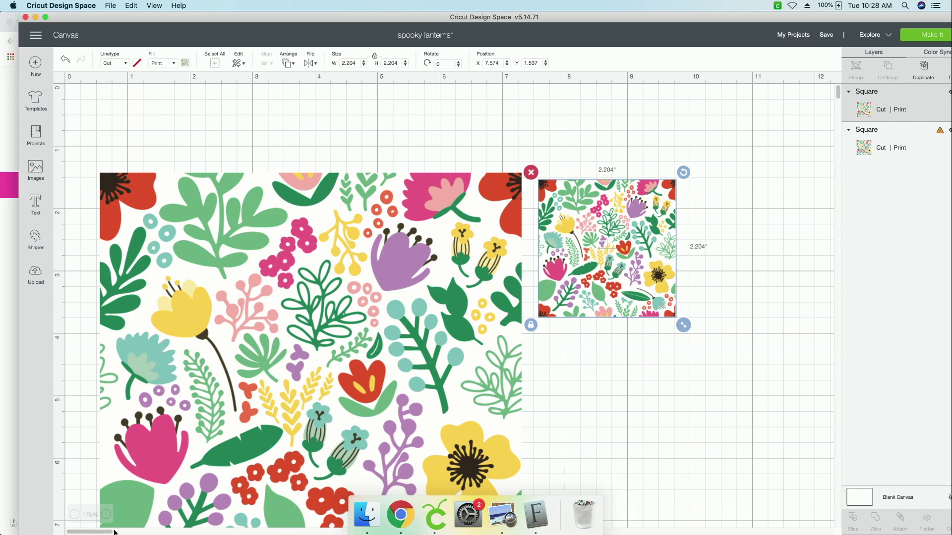
pyautogui.hscroll(3, 114, 531)
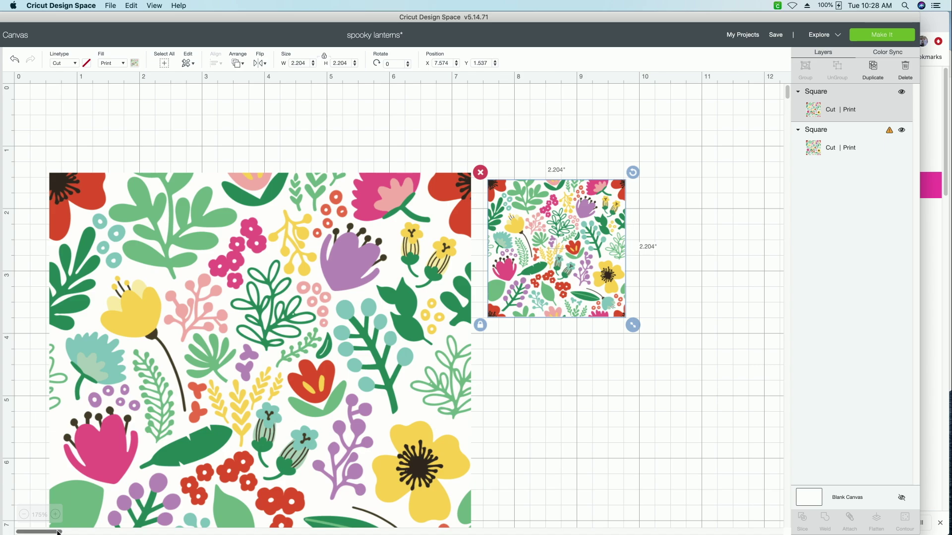
pyautogui.moveTo(58, 532); pyautogui.dragTo(74, 532)
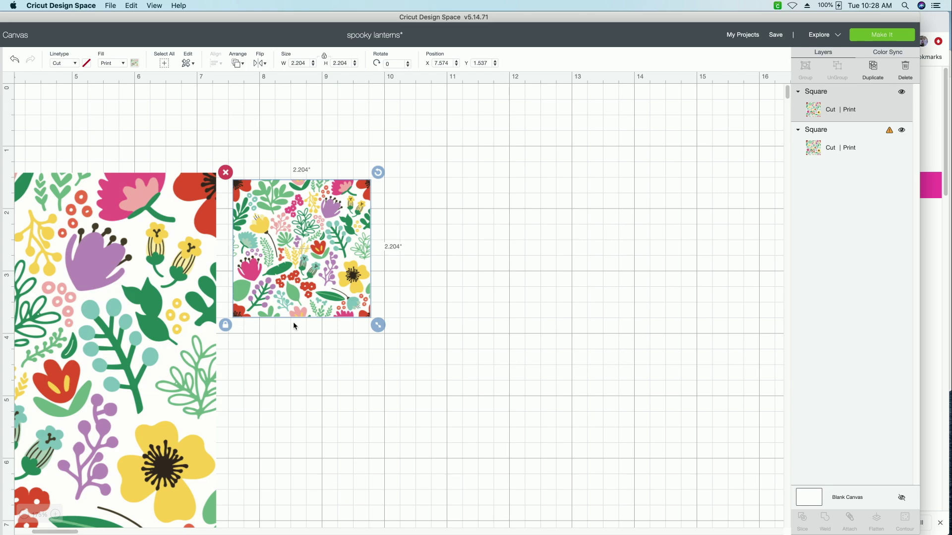
pyautogui.moveTo(298, 316); pyautogui.dragTo(298, 310)
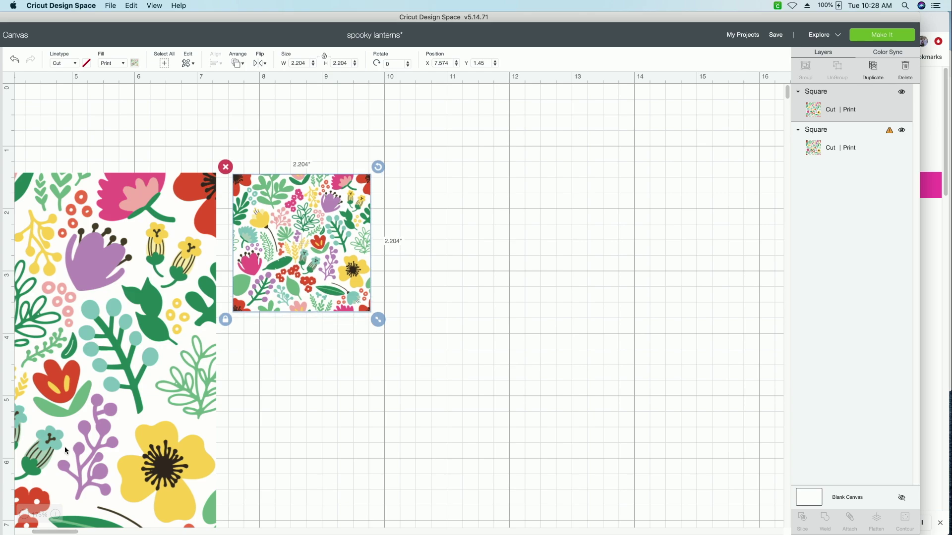
# Duplicate the small square twice and place the copies edge to edge to form a horizontal row of three
pyautogui.click(55, 514)
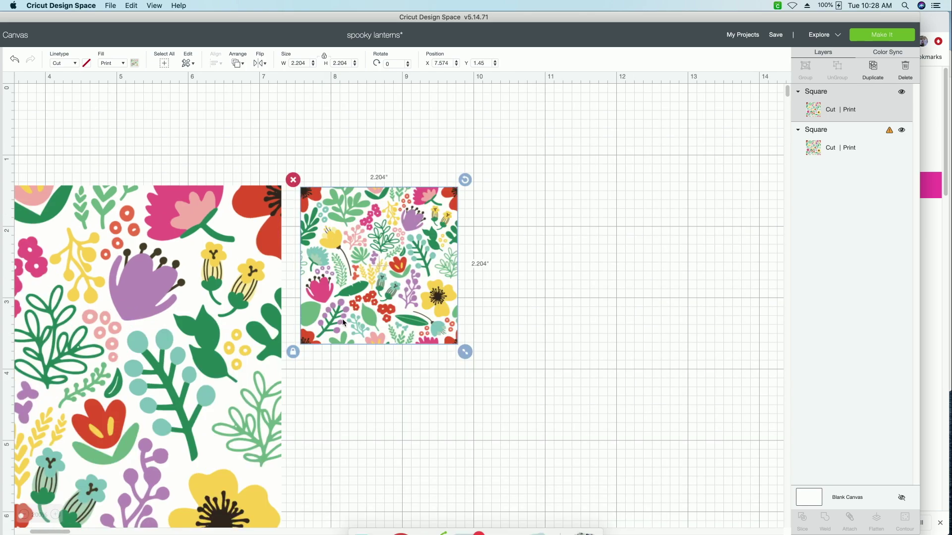
pyautogui.rightClick(387, 295)
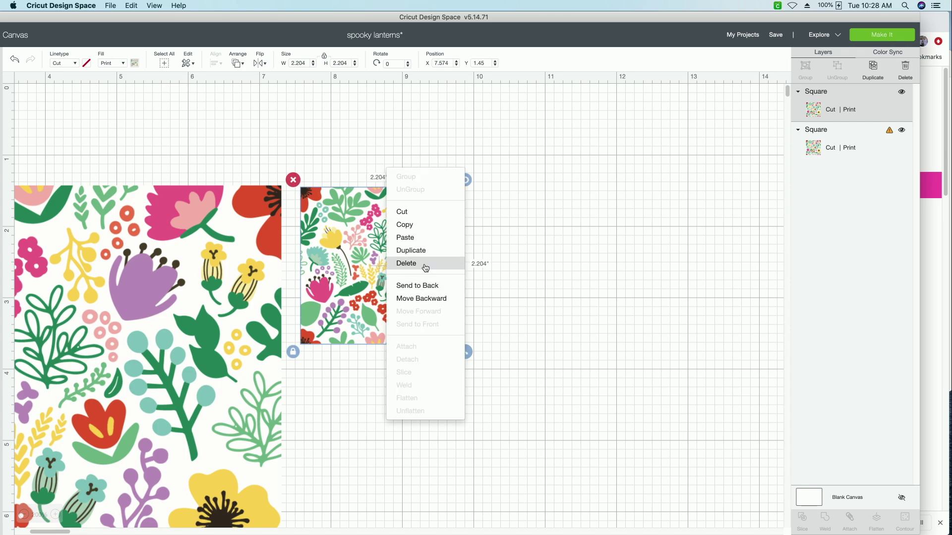
pyautogui.click(424, 252)
pyautogui.moveTo(409, 270); pyautogui.dragTo(531, 235)
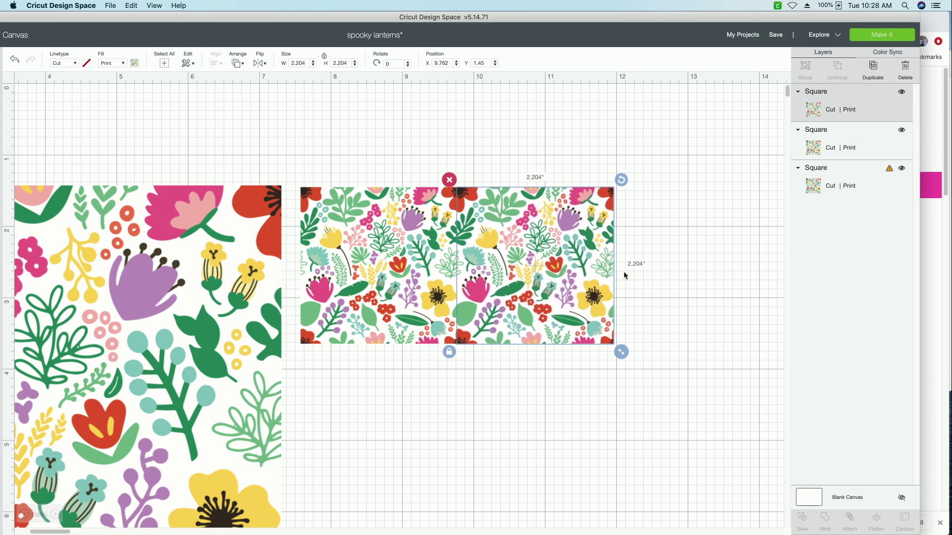
pyautogui.rightClick(559, 277)
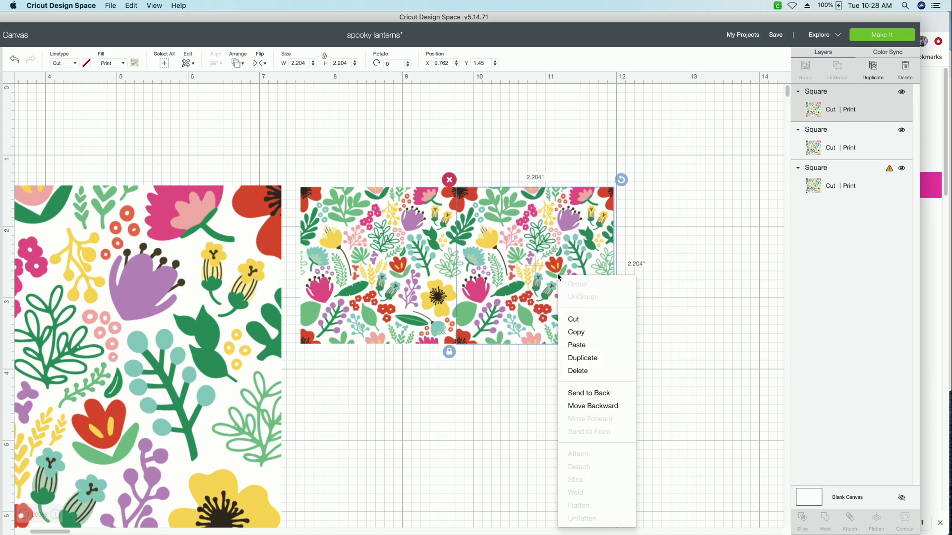
pyautogui.click(584, 363)
pyautogui.moveTo(555, 296); pyautogui.dragTo(674, 259)
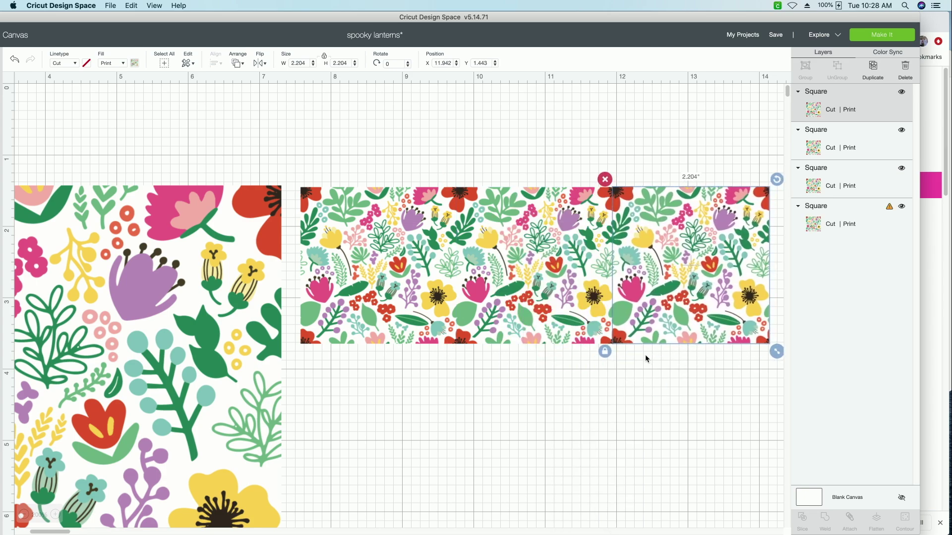
# Align the three small squares along their bottom edges and group them
pyautogui.moveTo(644, 371); pyautogui.dragTo(385, 263)
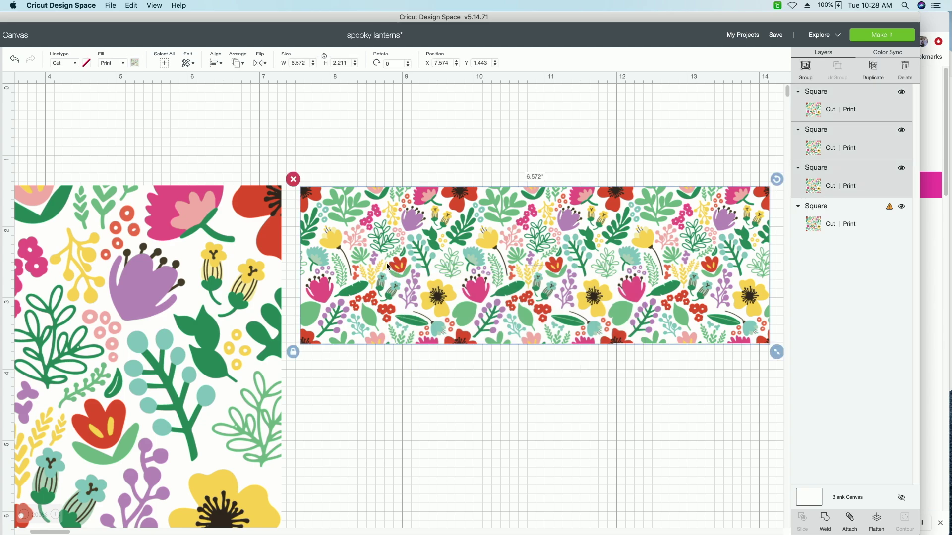
pyautogui.click(216, 63)
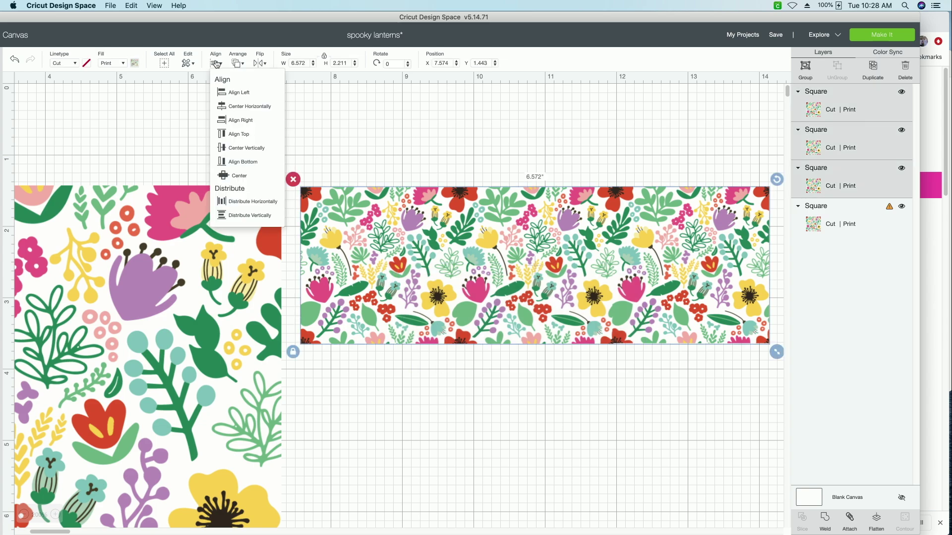
pyautogui.click(250, 163)
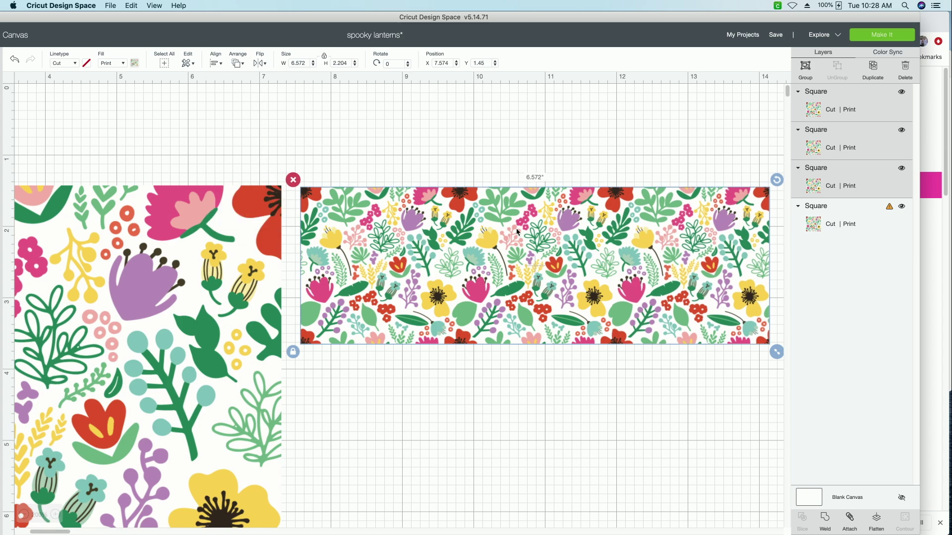
pyautogui.moveTo(662, 367); pyautogui.dragTo(345, 253)
pyautogui.click(345, 253)
pyautogui.click(812, 73)
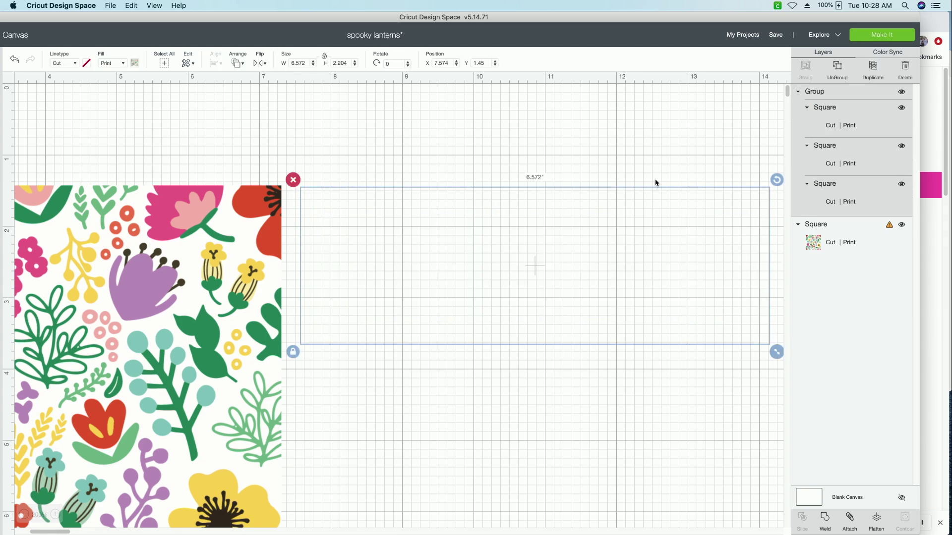
# Duplicate the grouped row and place the copy directly beneath the first so the pattern continues
pyautogui.rightClick(639, 210)
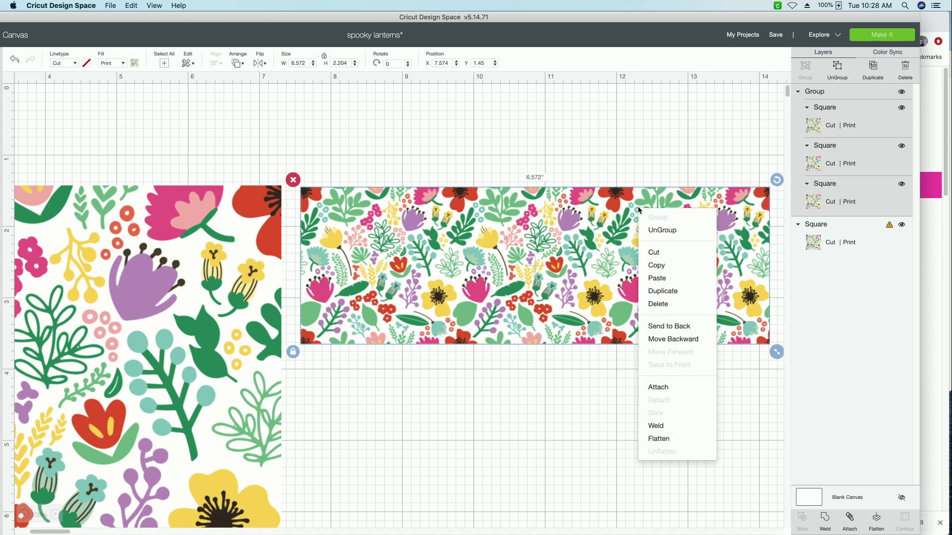
pyautogui.click(674, 291)
pyautogui.moveTo(614, 302); pyautogui.dragTo(578, 425)
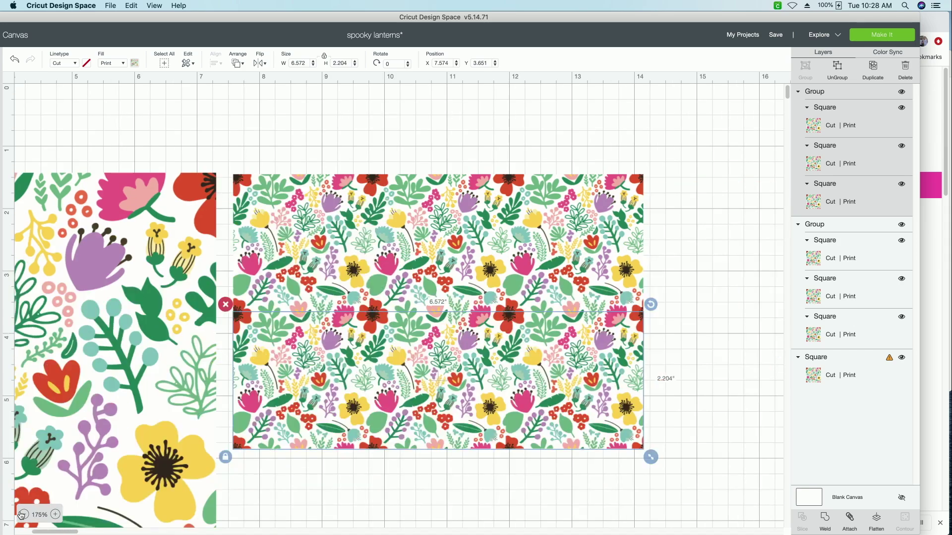
# Duplicate the second row as a third row and adjust the rows' positions so they meet in a continuous pattern
pyautogui.click(21, 514)
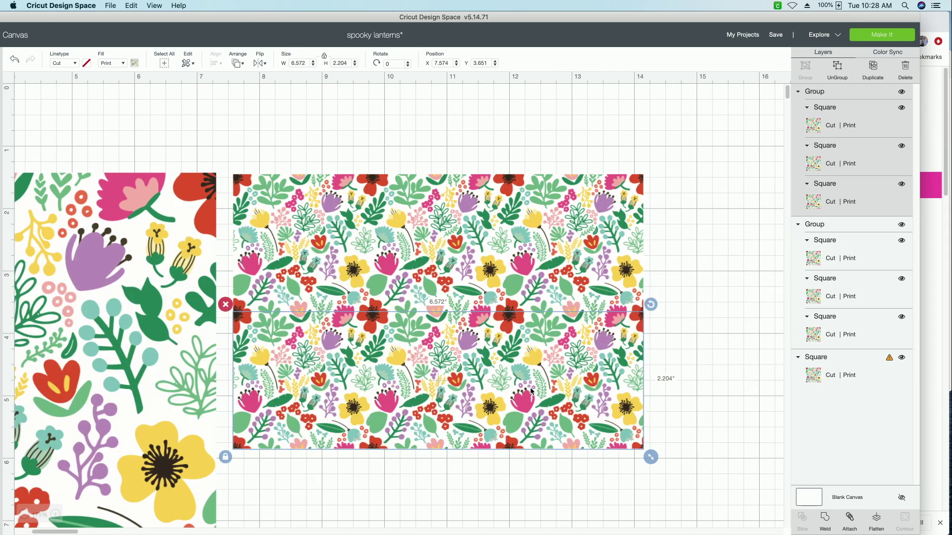
pyautogui.moveTo(786, 90); pyautogui.dragTo(788, 95)
pyautogui.rightClick(517, 293)
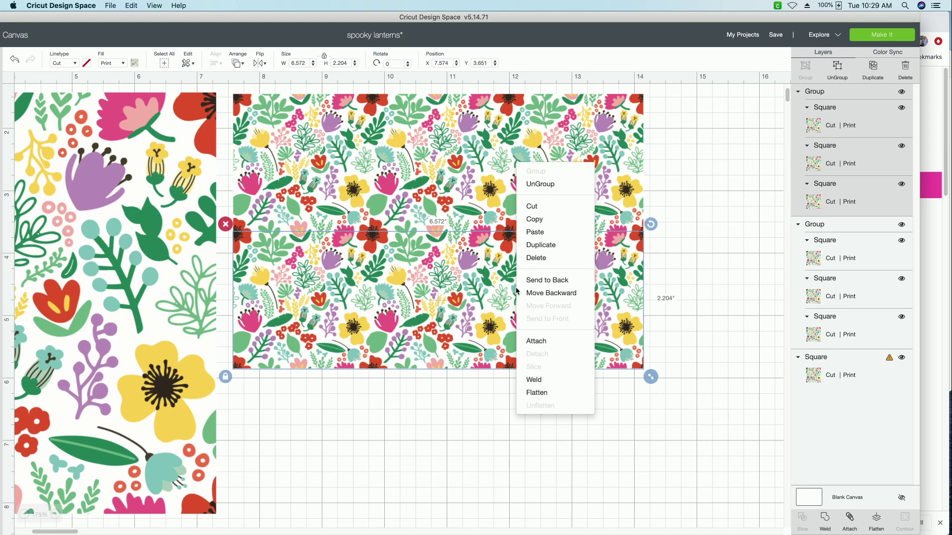
pyautogui.click(557, 245)
pyautogui.moveTo(602, 335); pyautogui.dragTo(575, 427)
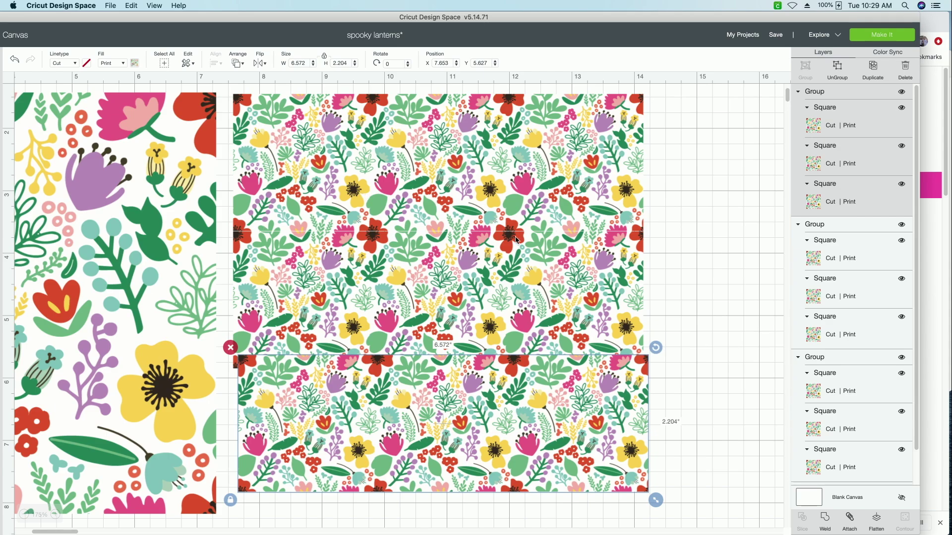
pyautogui.moveTo(583, 244); pyautogui.dragTo(583, 242)
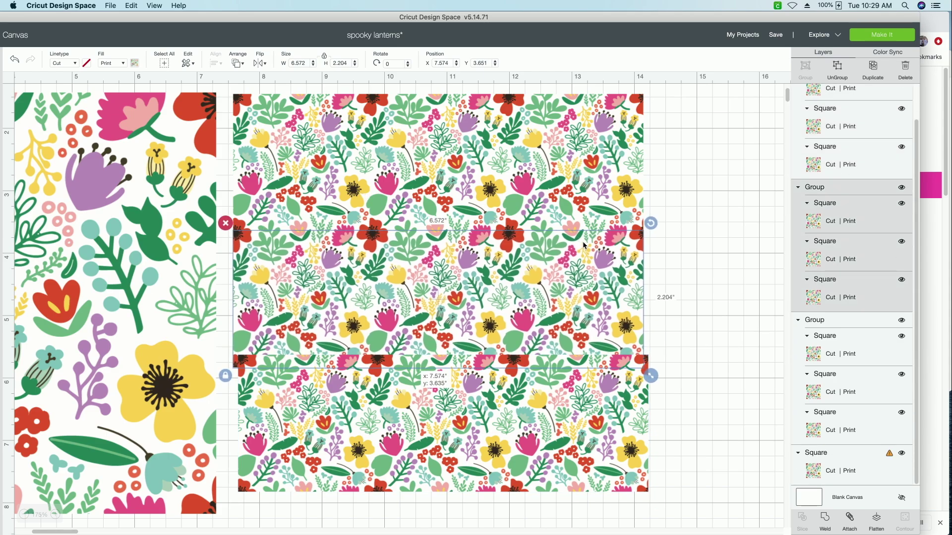
pyautogui.click(702, 256)
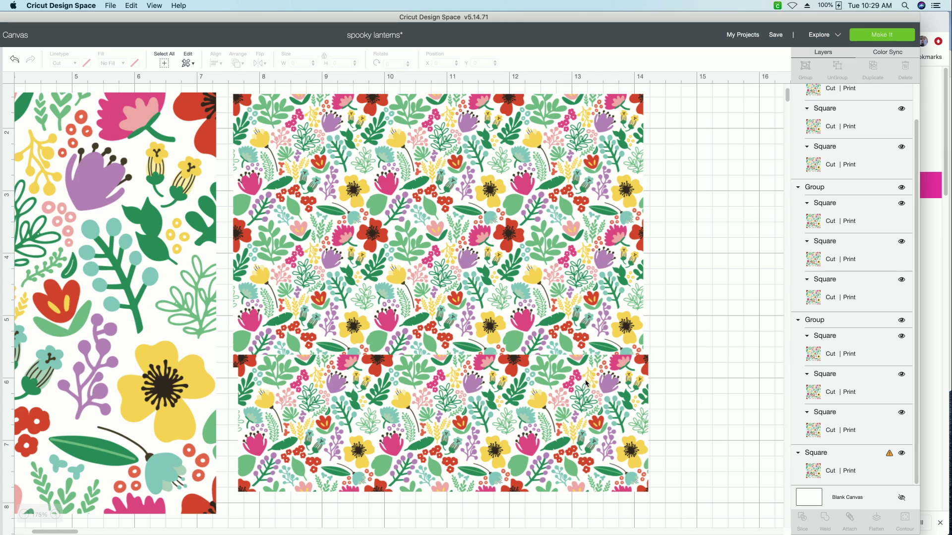
pyautogui.moveTo(583, 390); pyautogui.dragTo(578, 407)
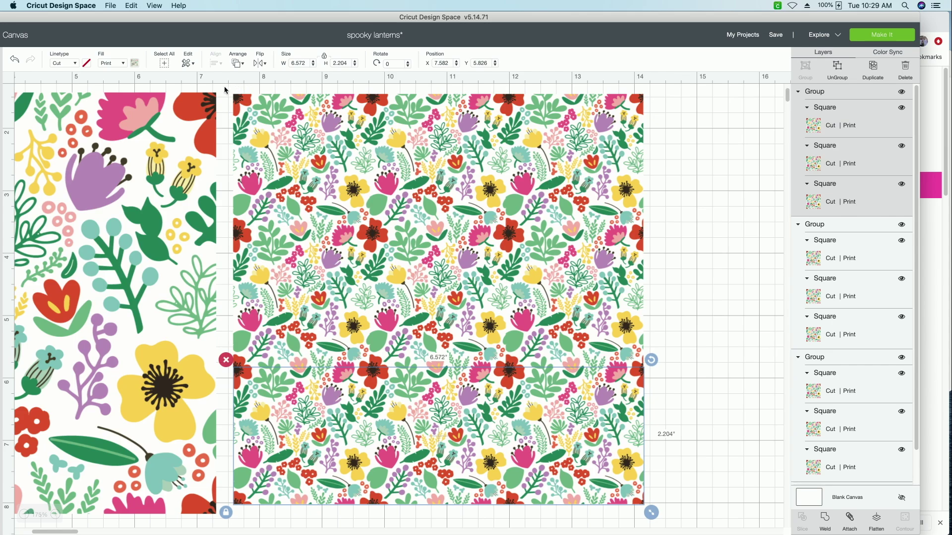
# Align the three grouped rows along their right edges and flatten them into one printable image
pyautogui.moveTo(224, 90); pyautogui.dragTo(321, 485)
pyautogui.click(218, 61)
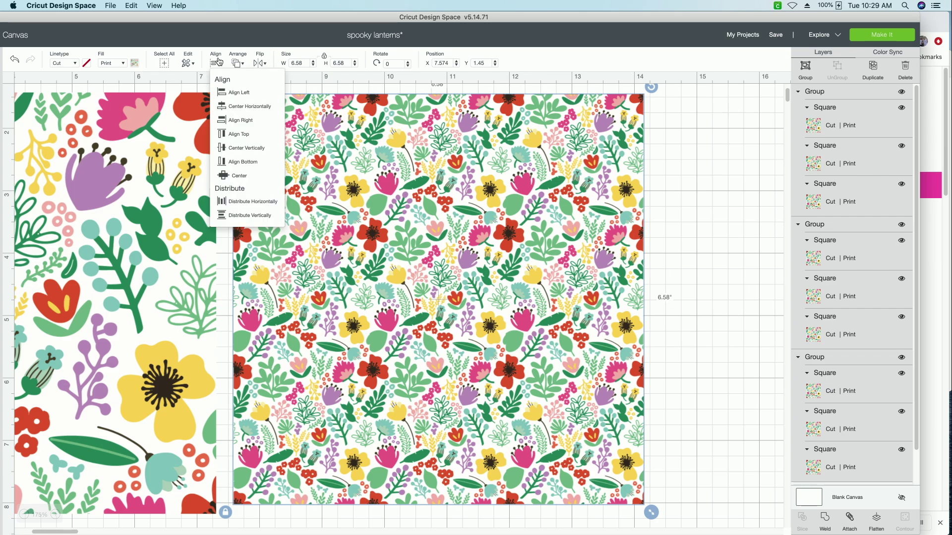
pyautogui.click(240, 121)
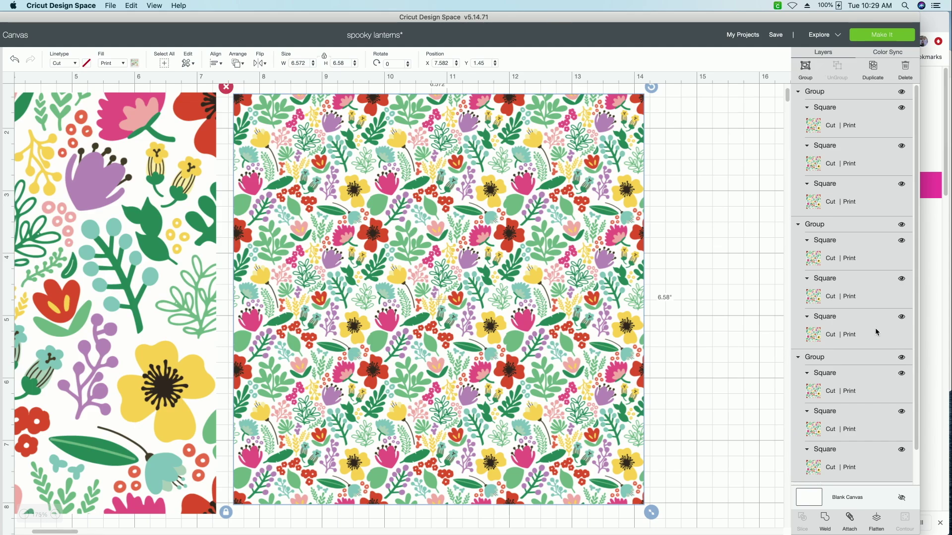
pyautogui.click(882, 528)
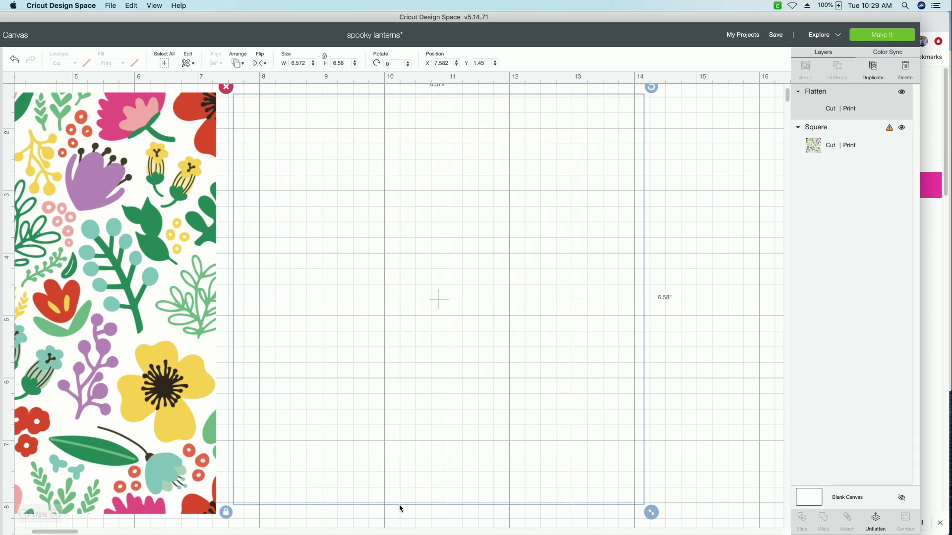
# Compare the pattern scale of the original large square with that of the flattened tiled square
pyautogui.click(23, 515)
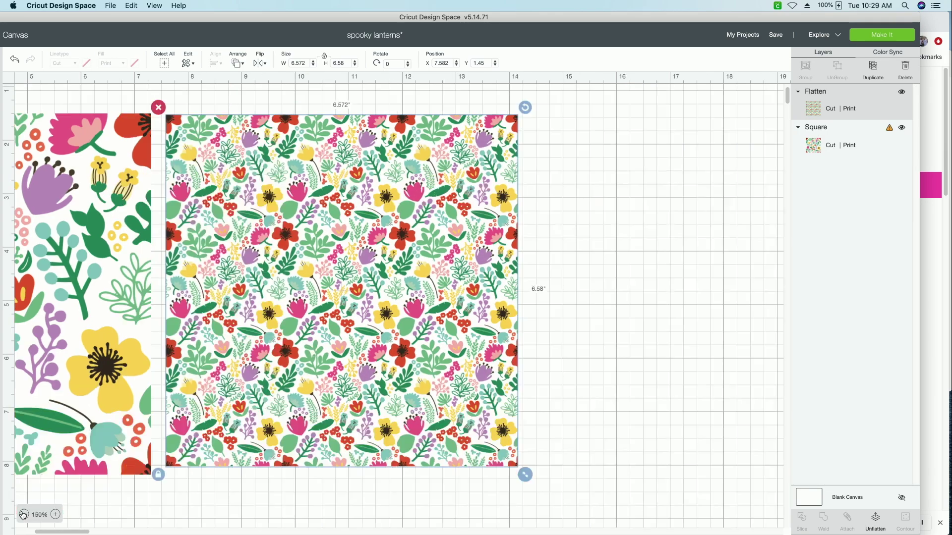
pyautogui.click(23, 515)
pyautogui.click(24, 514)
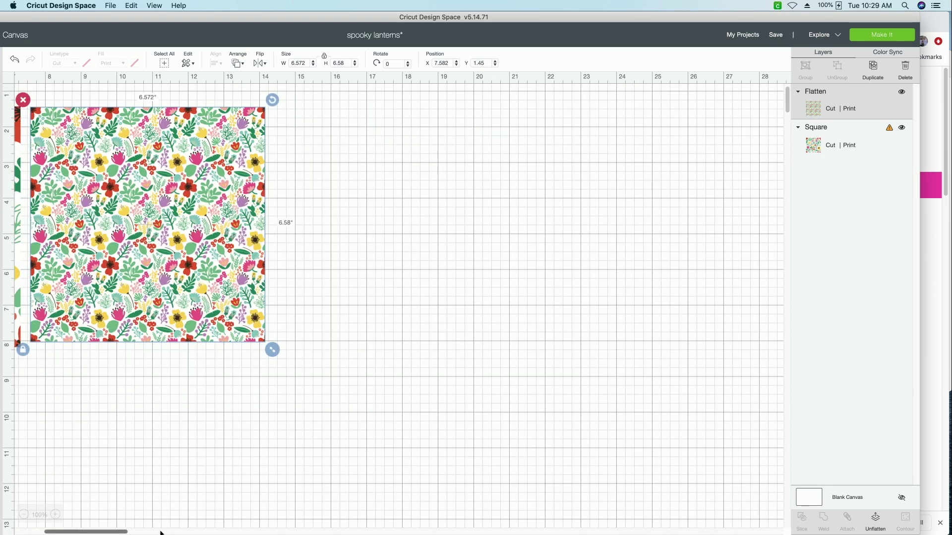
pyautogui.moveTo(102, 533); pyautogui.dragTo(31, 528)
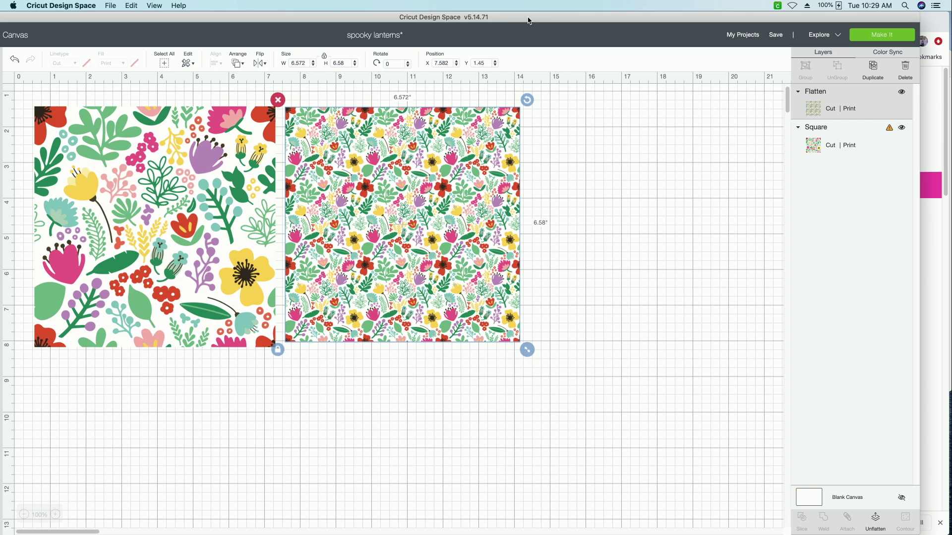
pyautogui.moveTo(529, 21); pyautogui.dragTo(561, 7)
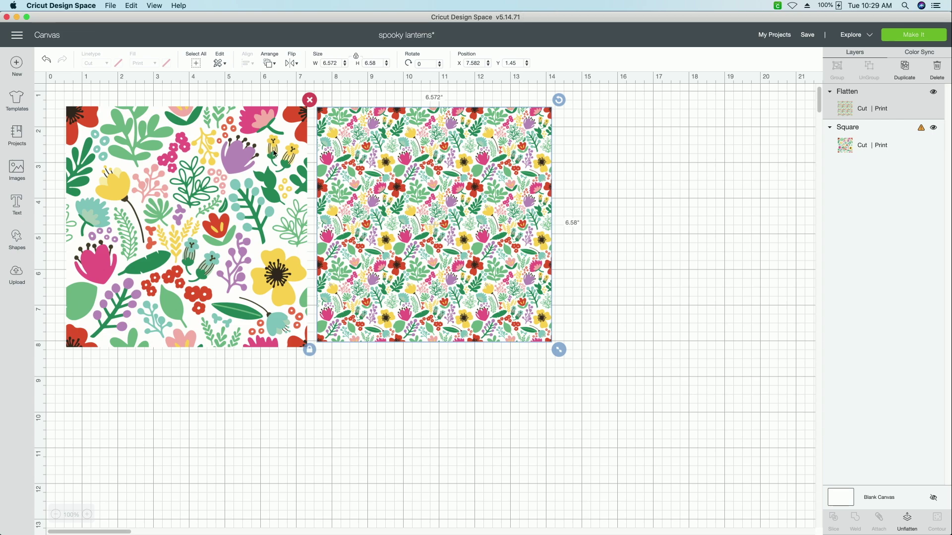
pyautogui.click(404, 362)
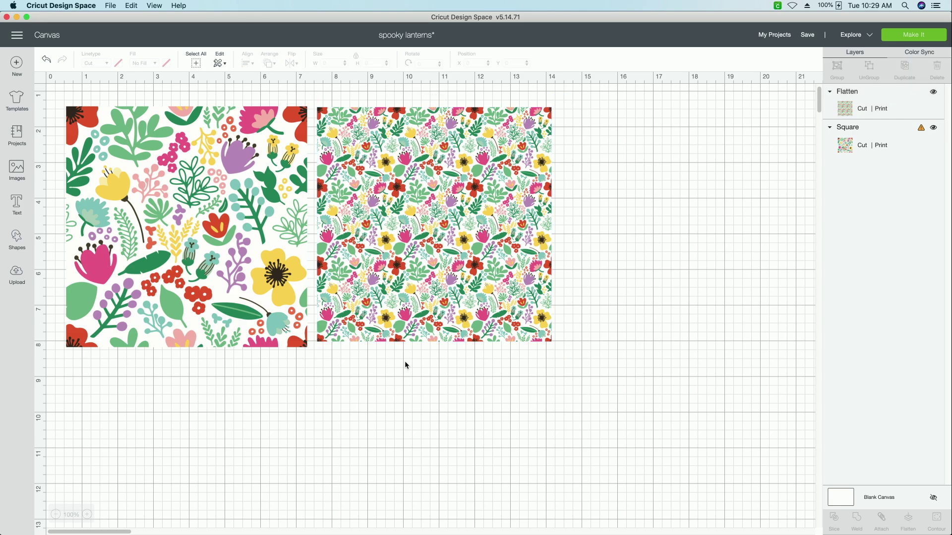